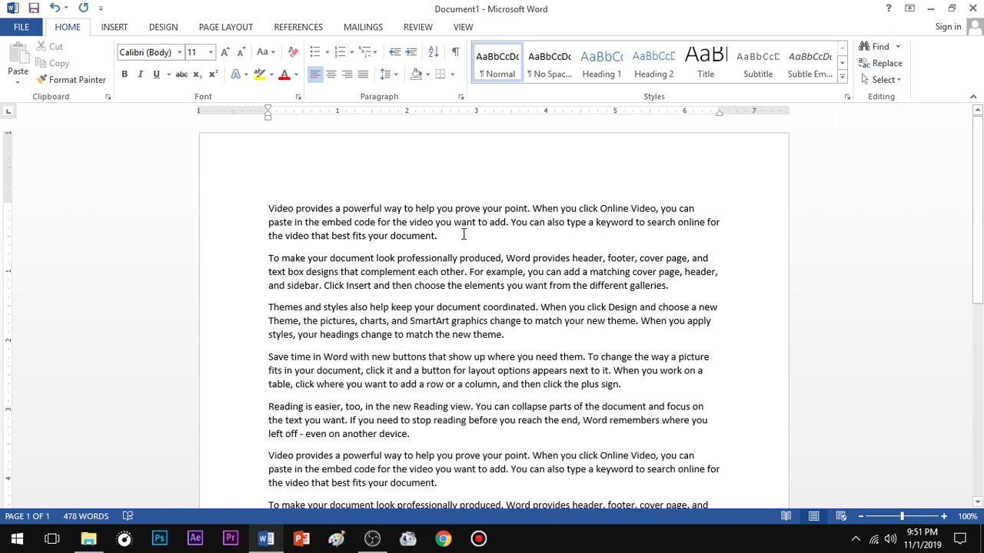
# Step: Zoom the document view from 100% to 140% with Ctrl and the scroll wheel
pyautogui.scroll(4, 464, 234)
pyautogui.scroll(1, 548, 263)
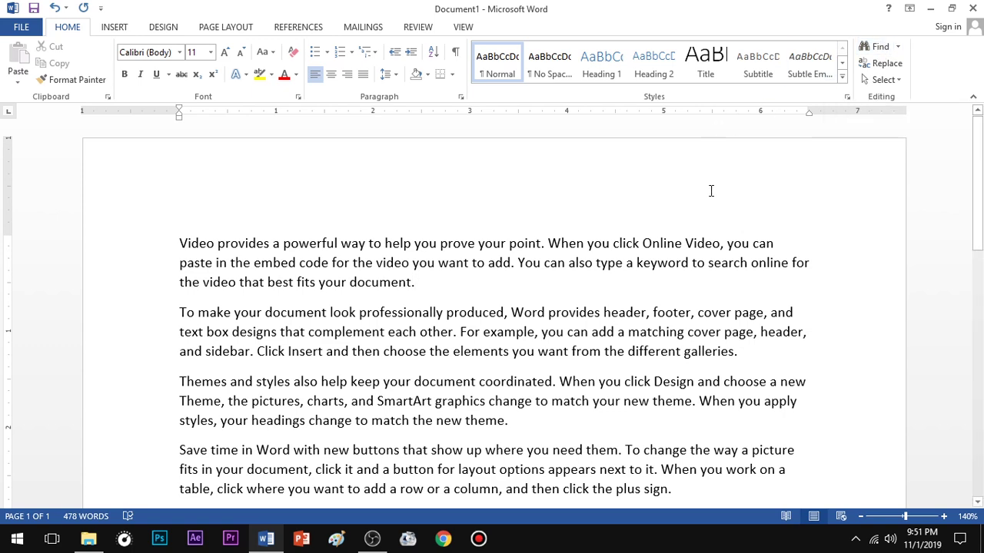
# Step: Search the document for 'create' in the Navigation pane, which finds no matches
pyautogui.hotkey('ctrl', 'f')
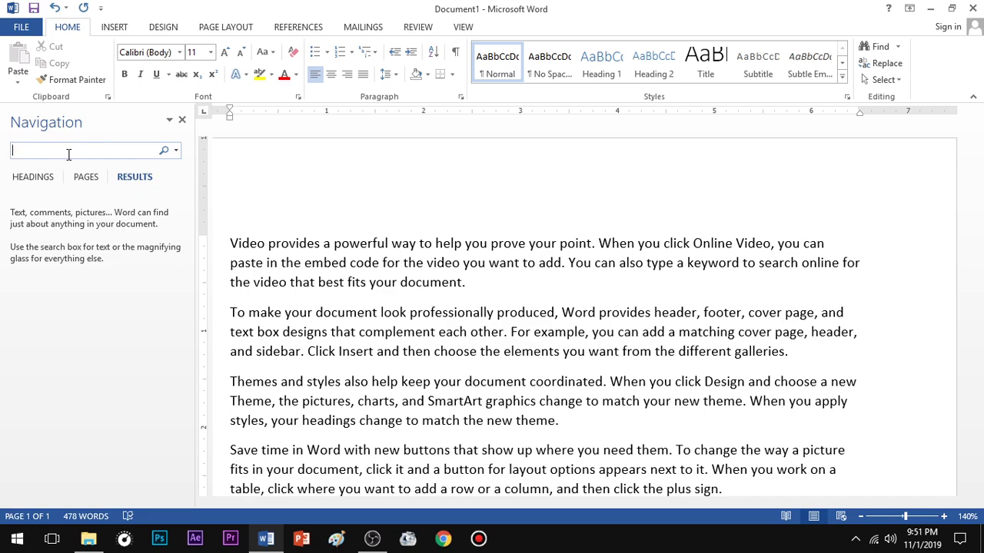
pyautogui.click(353, 266)
pyautogui.keyDown('ctrl'); pyautogui.scroll(-4, 355, 270); pyautogui.keyUp('ctrl')
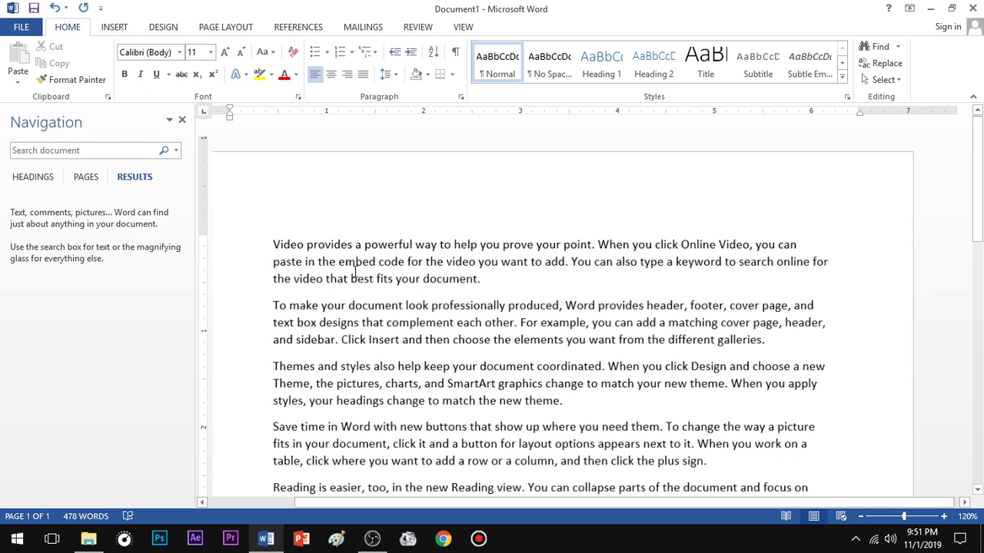
pyautogui.click(33, 154)
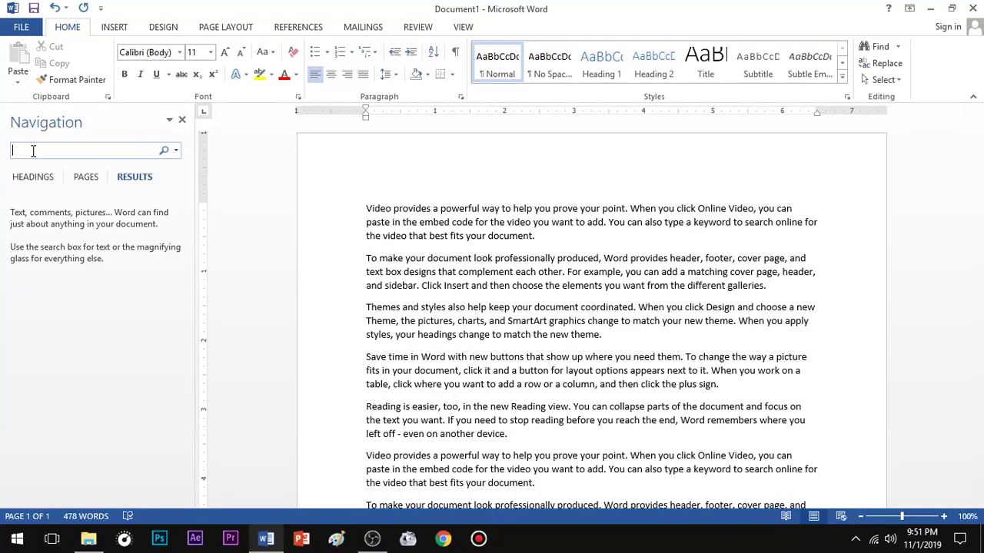
pyautogui.write('create')
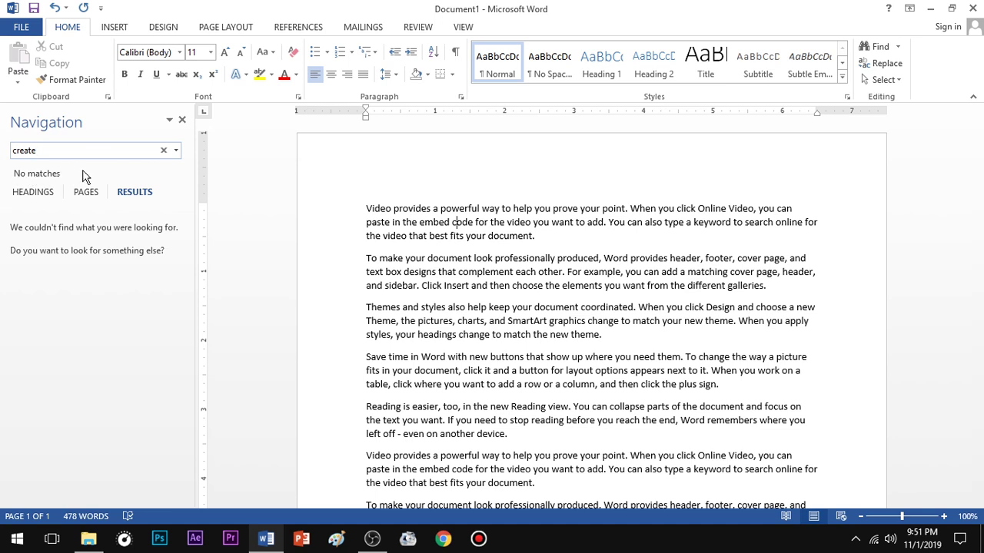
# Step: Replace the failed search with 'new' and review its occurrences in the text
pyautogui.click(163, 151)
pyautogui.click(102, 151)
pyautogui.write('new')
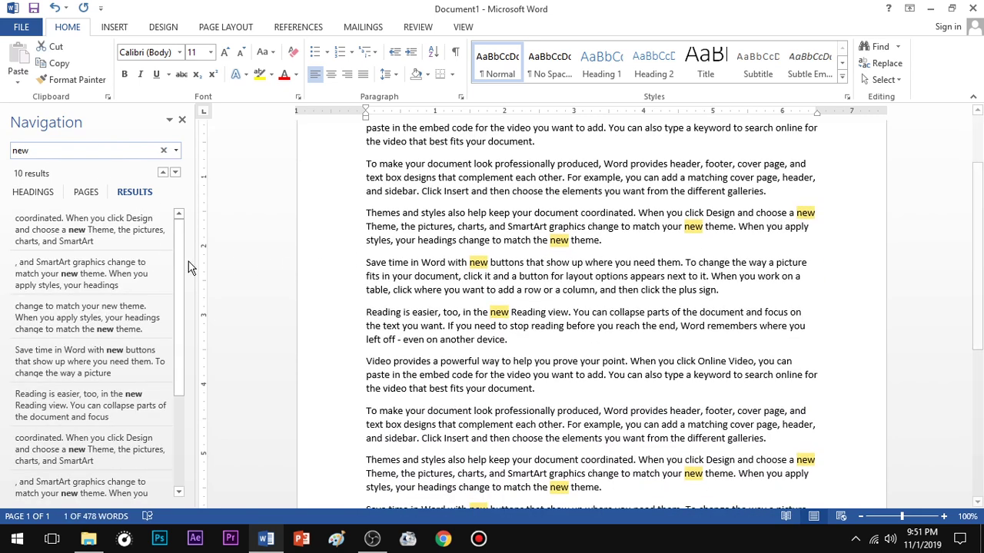
pyautogui.moveTo(182, 238)
pyautogui.mouseDown()
pyautogui.moveTo(190, 345)
pyautogui.moveTo(182, 246)
pyautogui.mouseUp()
pyautogui.click(620, 263)
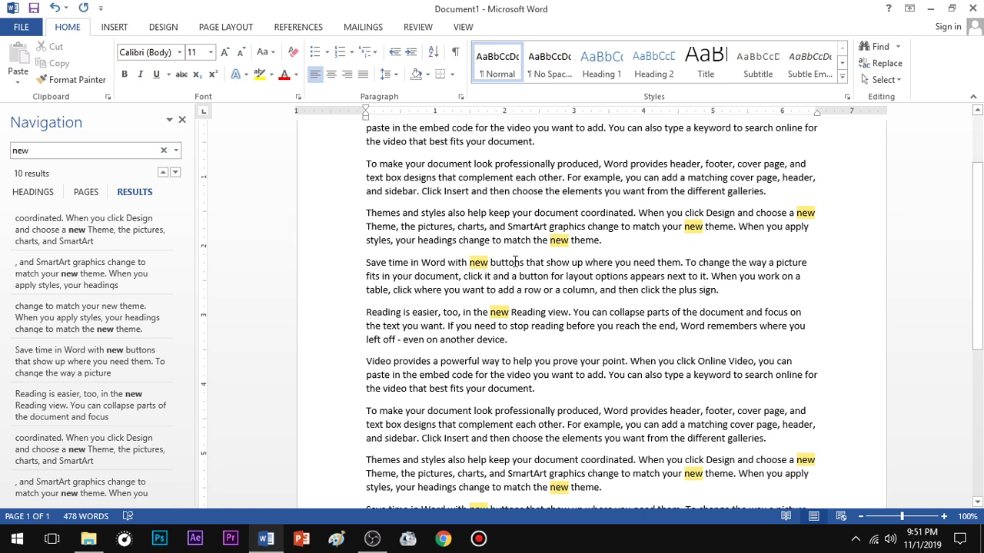
# Step: Clear the 'new' search and close the Navigation pane
pyautogui.click(163, 151)
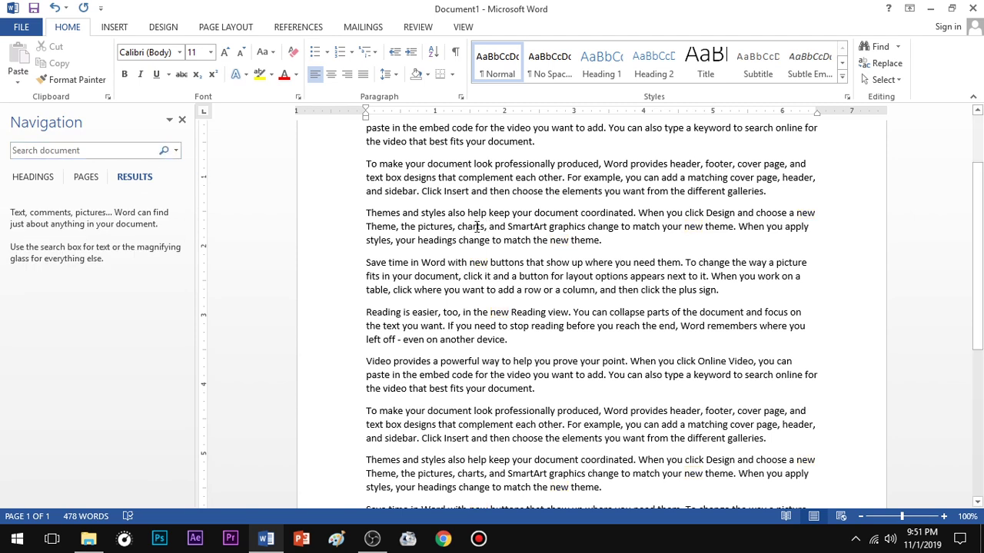
pyautogui.click(57, 148)
pyautogui.click(184, 122)
pyautogui.click(183, 121)
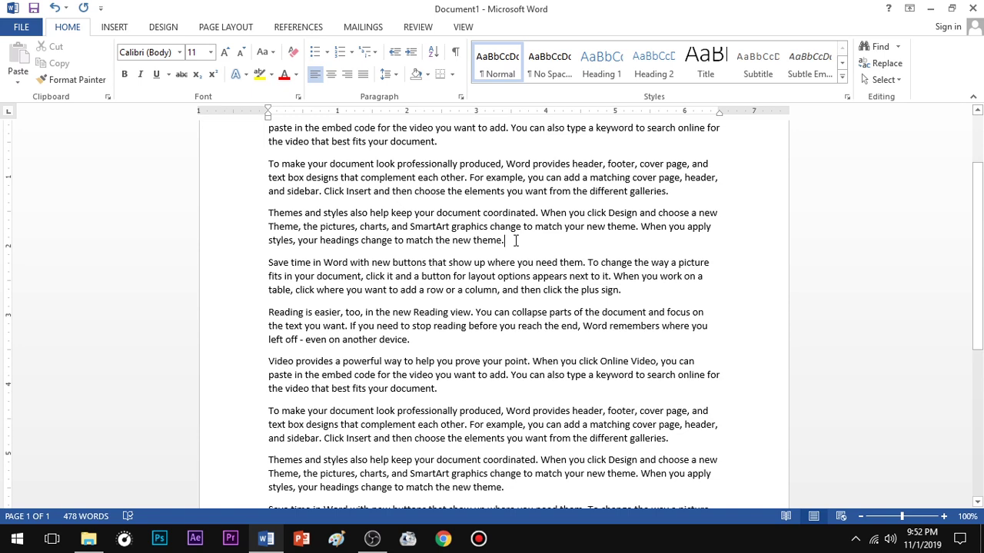
# Step: Enter 'new' as Find what and 'old' as Replace with, moving the dialog off the paragraphs
pyautogui.hotkey('ctrl', 'h')
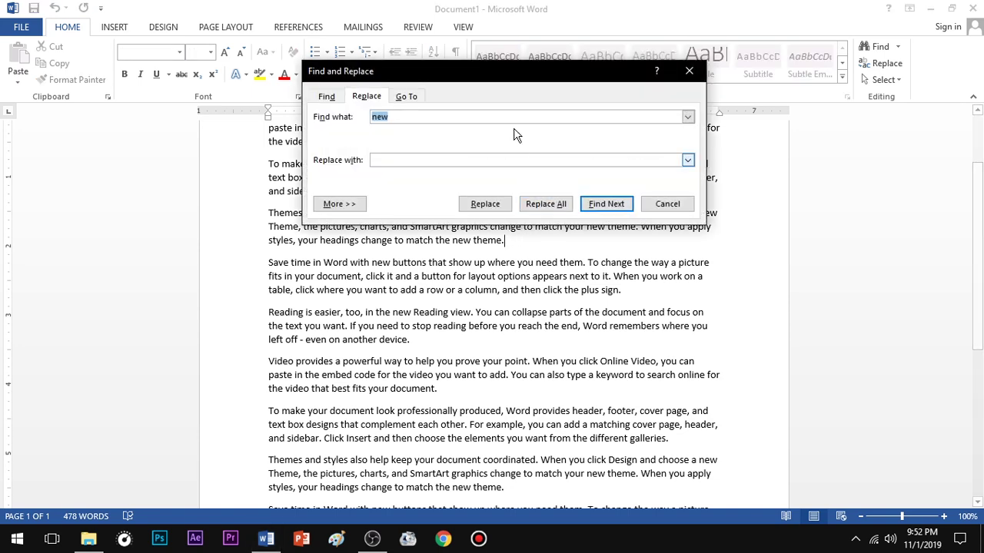
pyautogui.moveTo(515, 67); pyautogui.dragTo(515, 190)
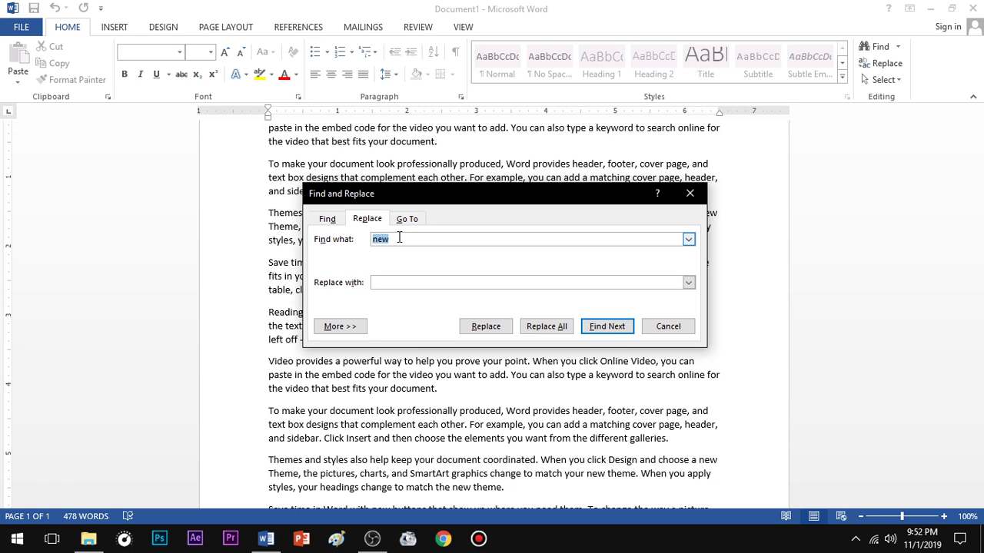
pyautogui.moveTo(399, 238); pyautogui.dragTo(368, 239)
pyautogui.write('new')
pyautogui.moveTo(451, 202); pyautogui.dragTo(464, 189)
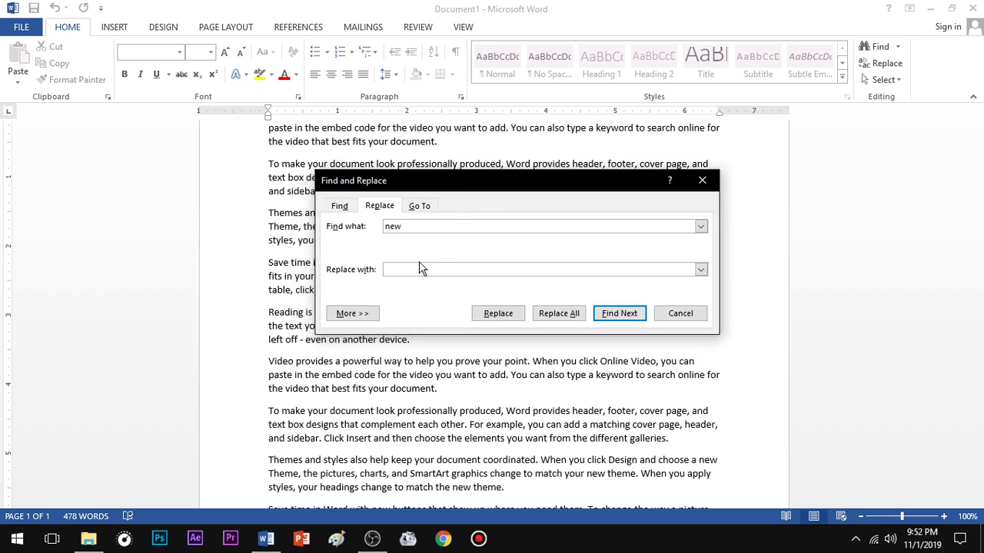
pyautogui.click(391, 268)
pyautogui.write('old')
pyautogui.moveTo(505, 184); pyautogui.dragTo(300, 142)
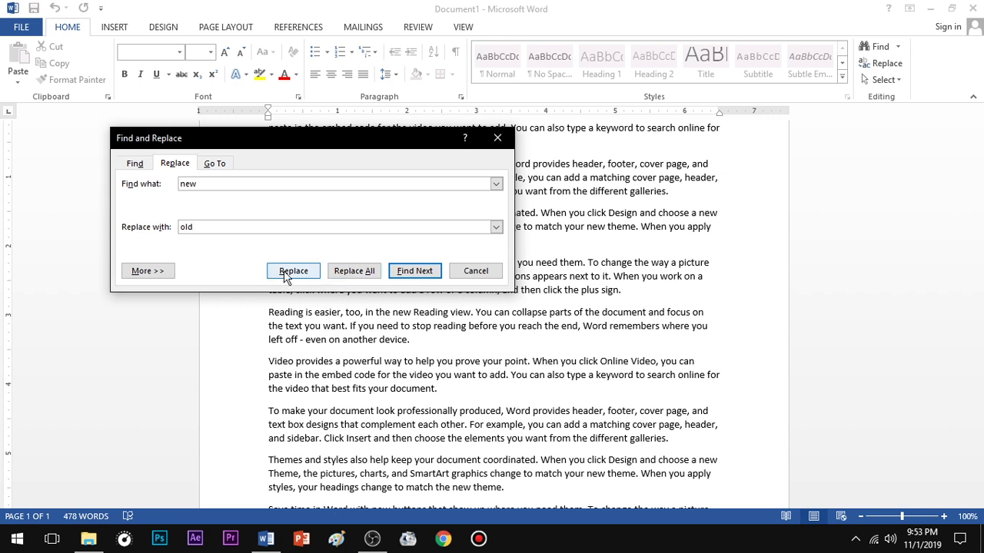
# Step: Replace the first two 'new' occurrences one by one, then Replace All for 8 replacements and close
pyautogui.click(395, 273)
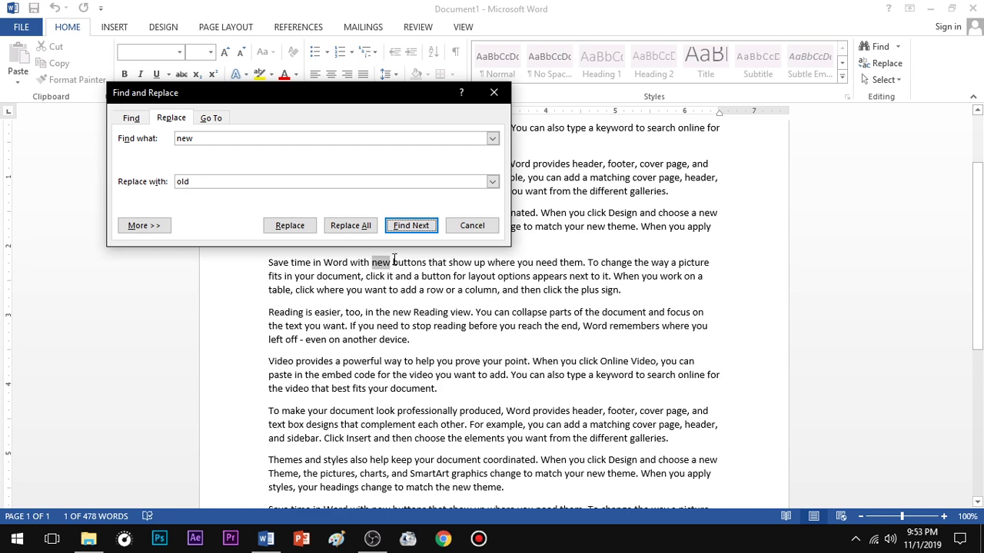
pyautogui.click(287, 225)
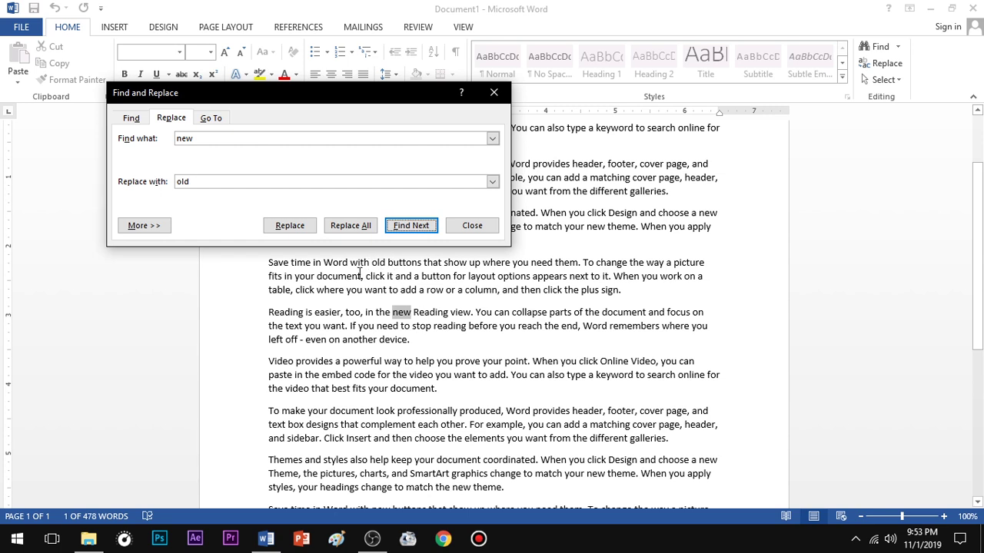
pyautogui.click(295, 226)
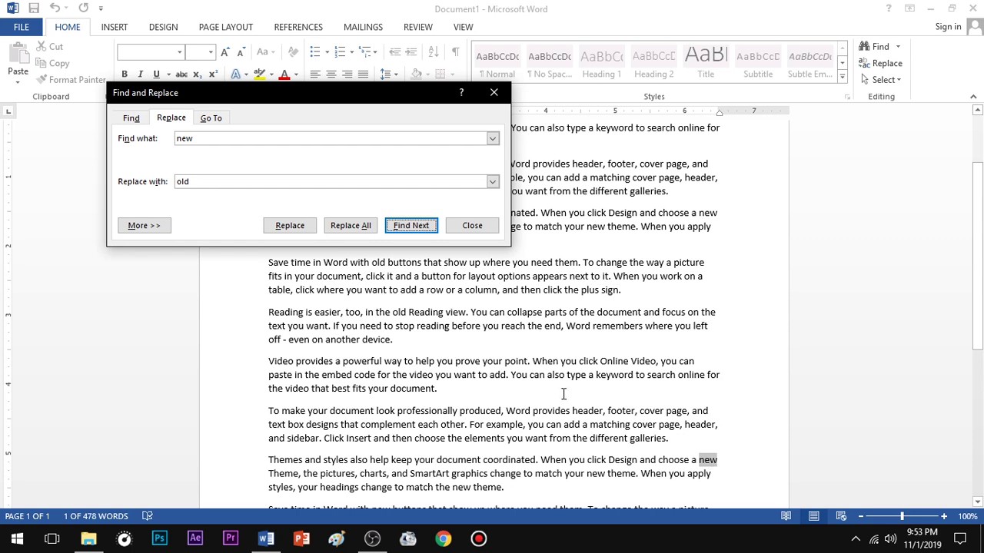
pyautogui.click(341, 225)
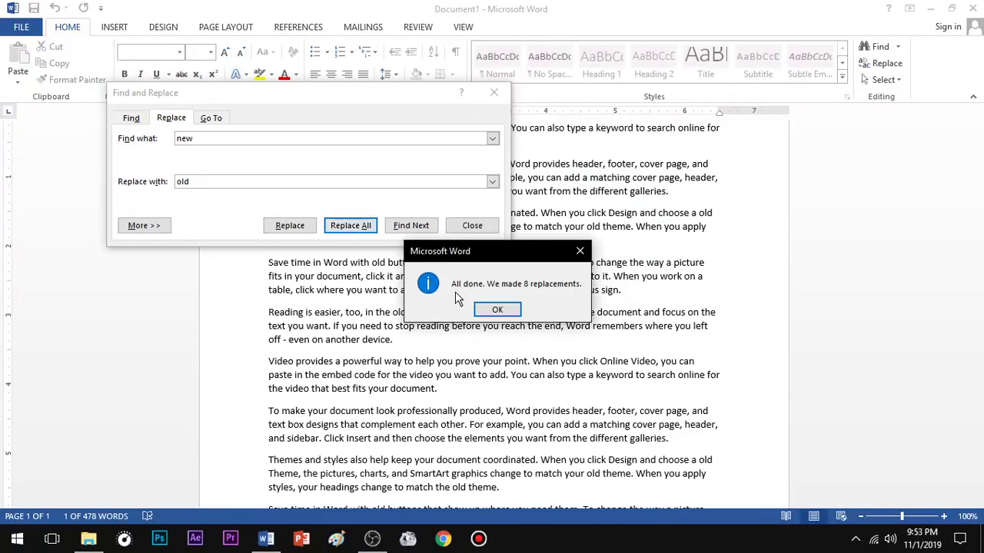
pyautogui.click(498, 309)
pyautogui.click(474, 226)
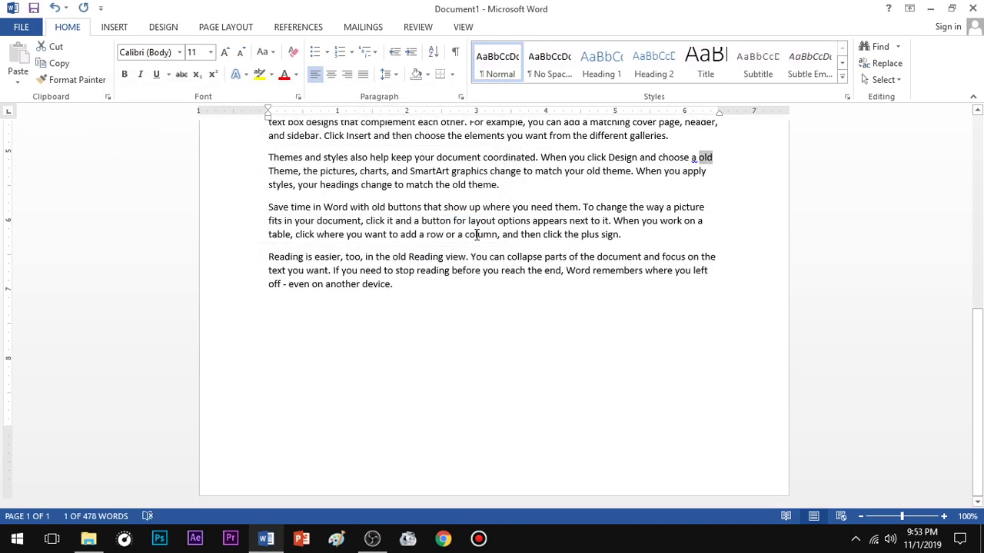
pyautogui.click(477, 234)
pyautogui.scroll(2, 477, 234)
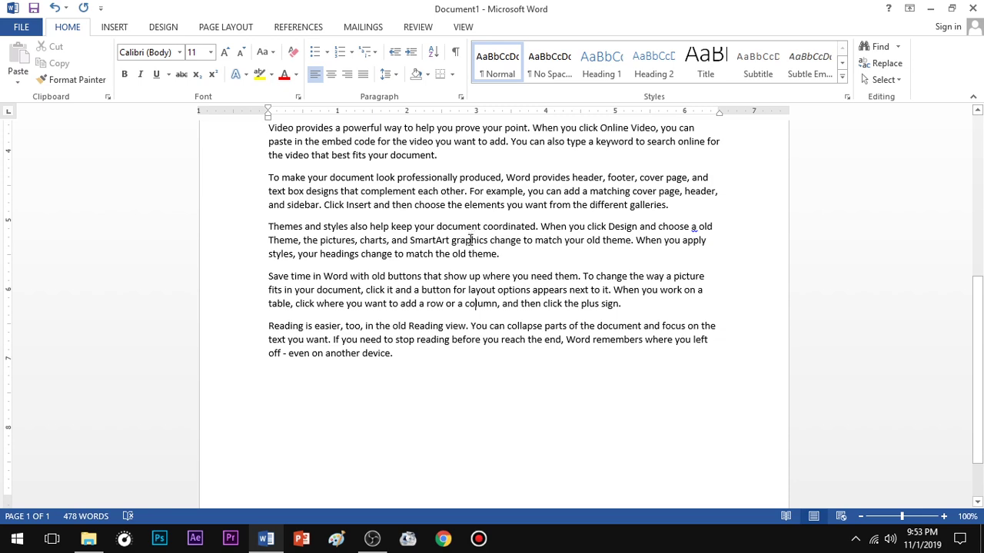
pyautogui.scroll(10, 458, 241)
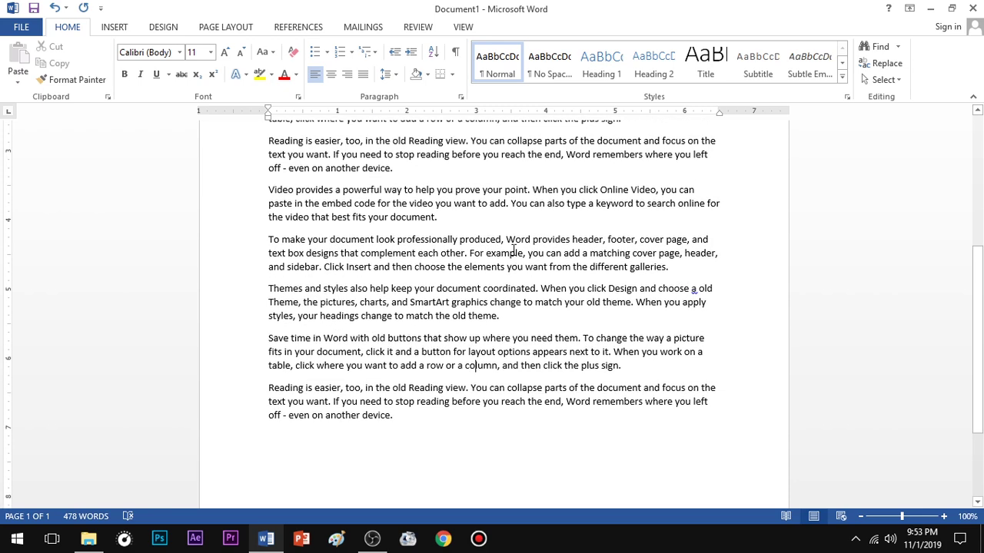
pyautogui.click(512, 245)
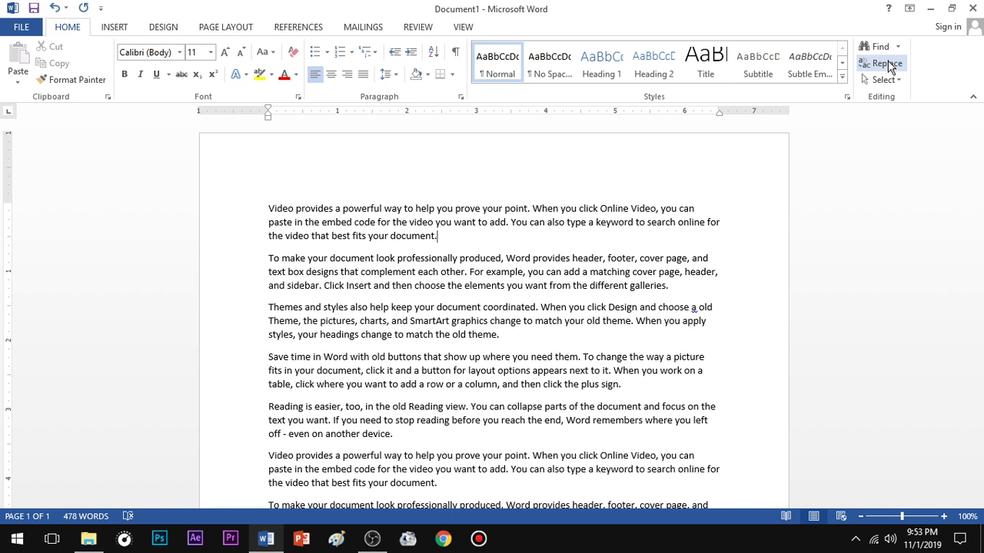